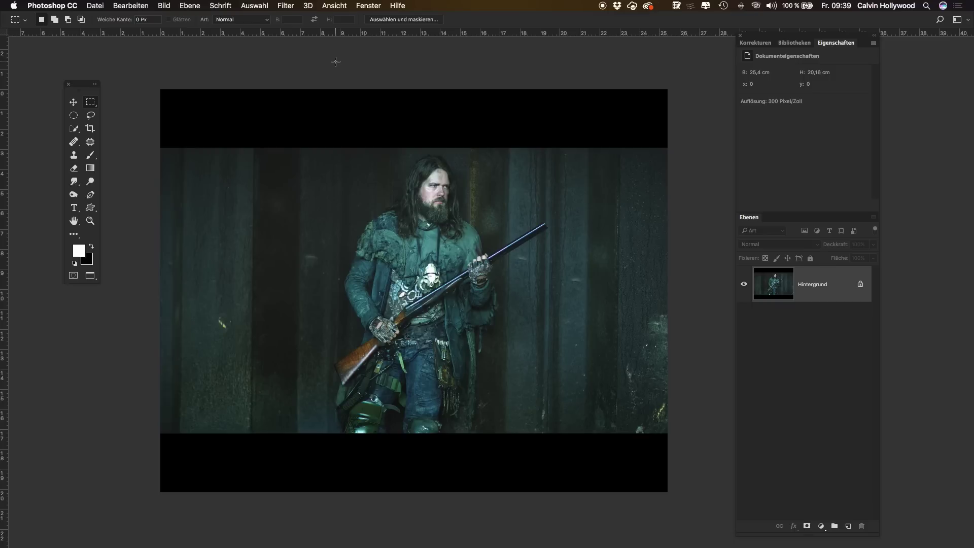
Compare the original Kinolook.jpg photo with the letterboxed Kinolook Kopie document.
{"action": "left_click", "coordinate": [369, 5]}
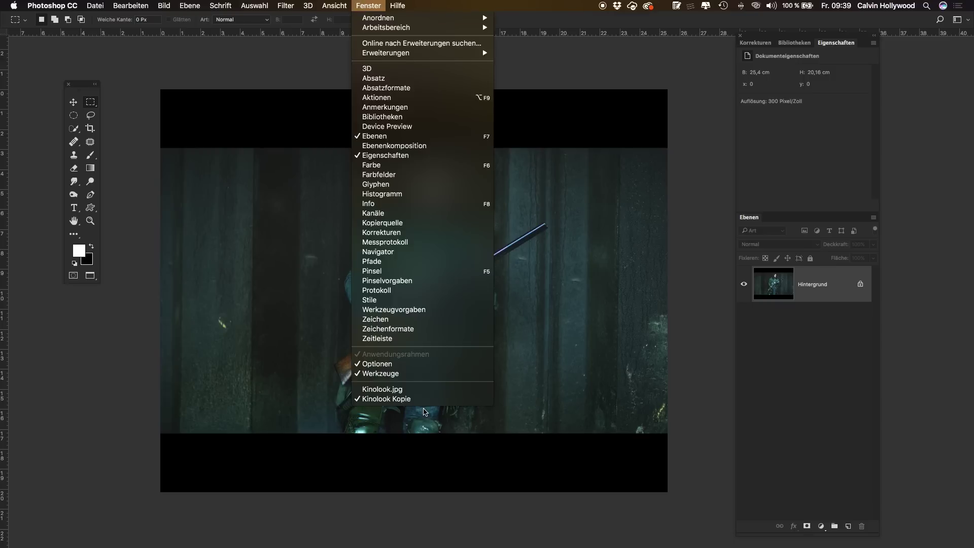
{"action": "left_click", "coordinate": [395, 389]}
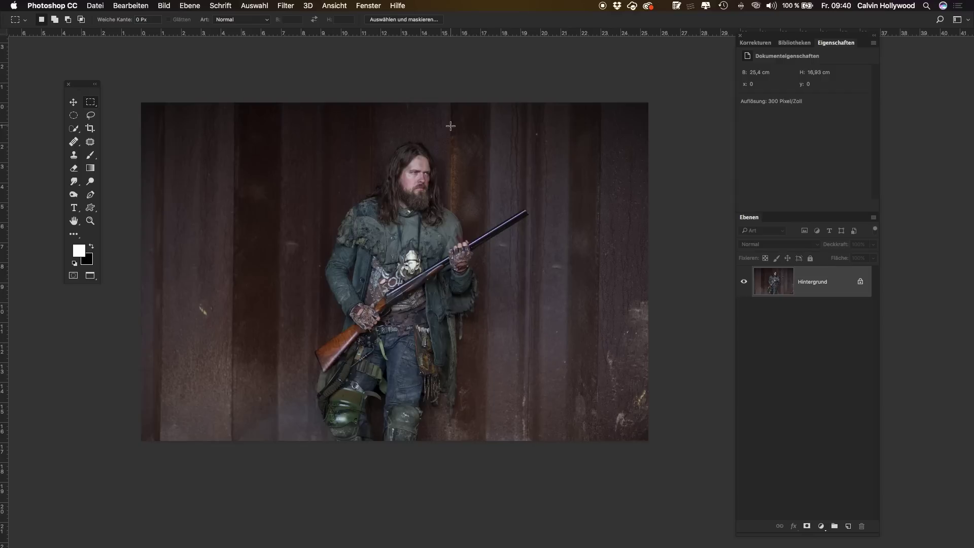
{"action": "left_click", "coordinate": [368, 5]}
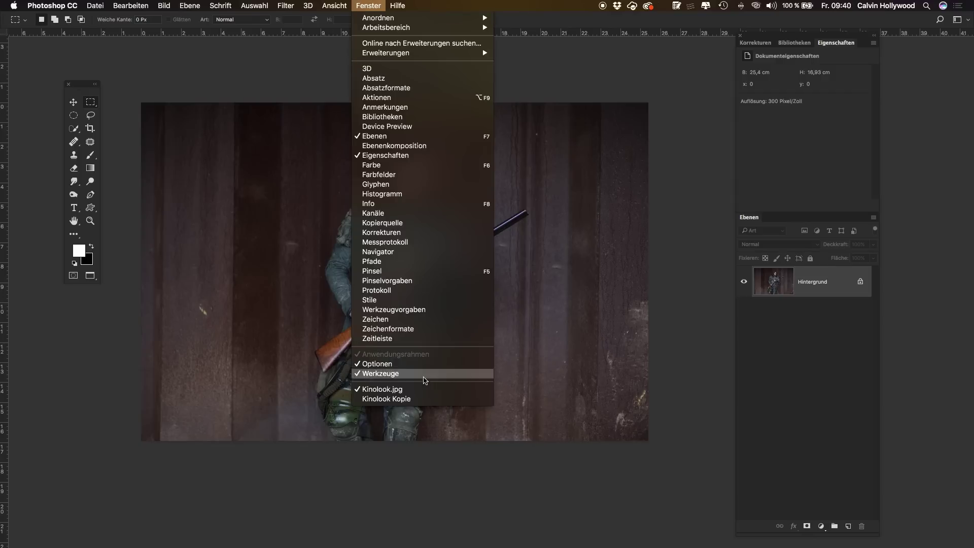
{"action": "left_click", "coordinate": [418, 399]}
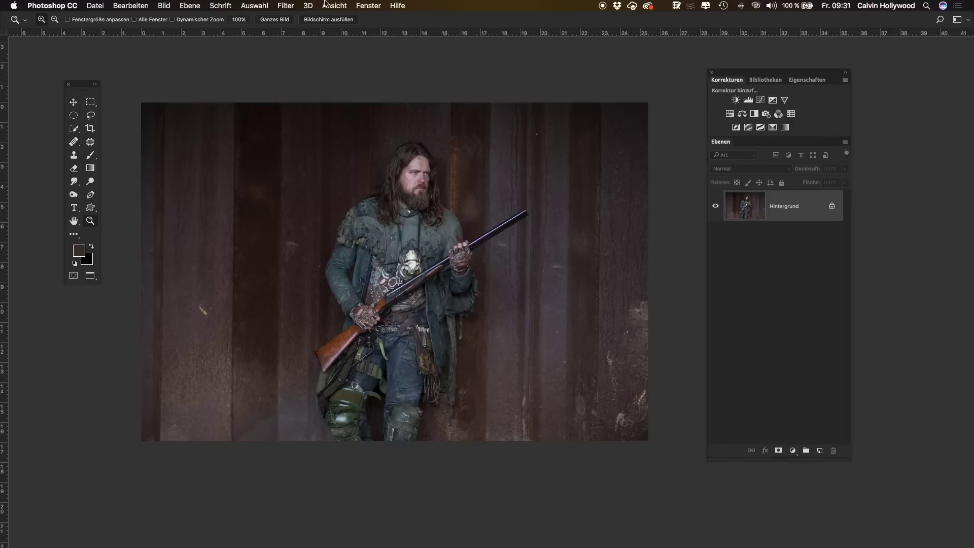
Duplicate Kinolook.jpg as 'Kinolook Kopie' and pick the Crop tool.
{"action": "left_click", "coordinate": [163, 7]}
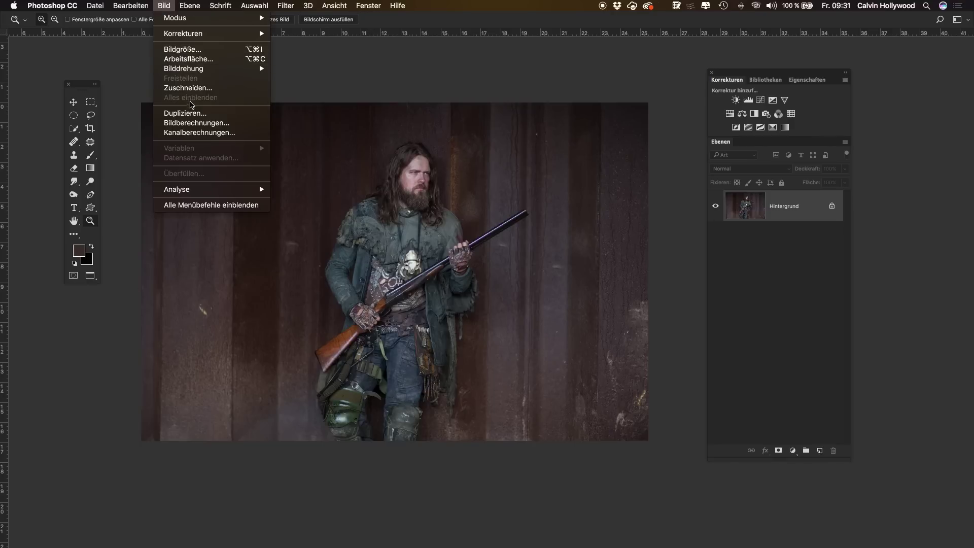
{"action": "left_click", "coordinate": [189, 113]}
{"action": "left_click", "coordinate": [415, 163]}
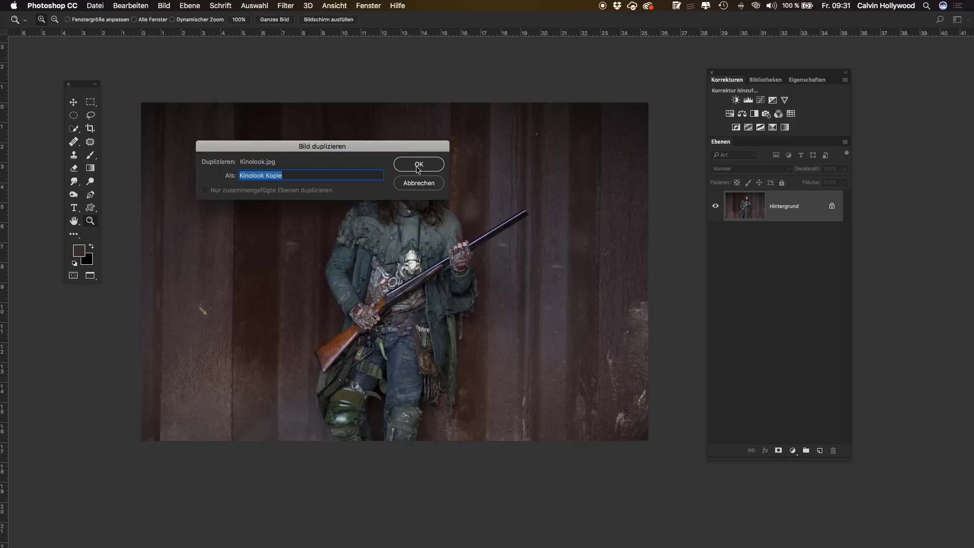
{"action": "left_click_drag", "start_coordinate": [522, 199], "coordinate": [417, 189]}
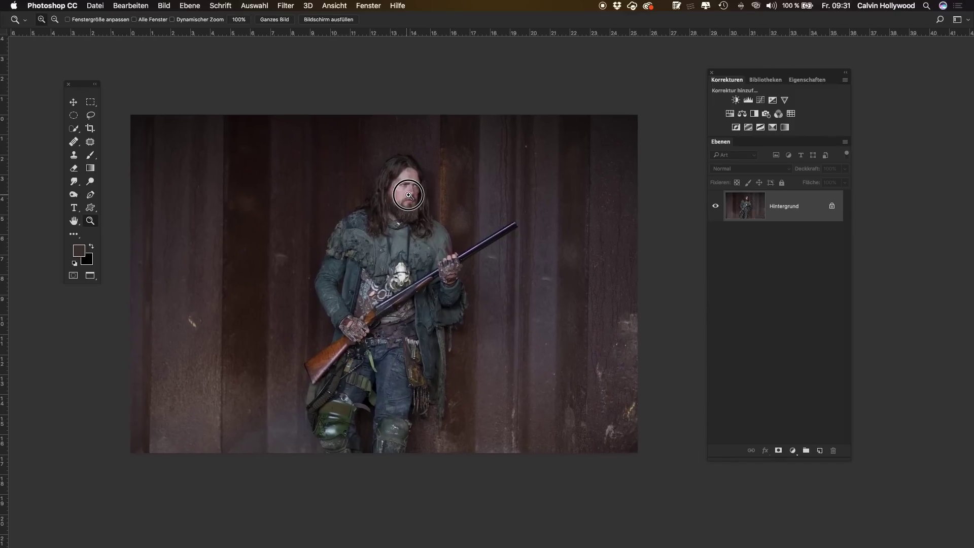
{"action": "left_click_drag", "start_coordinate": [381, 171], "coordinate": [389, 168]}
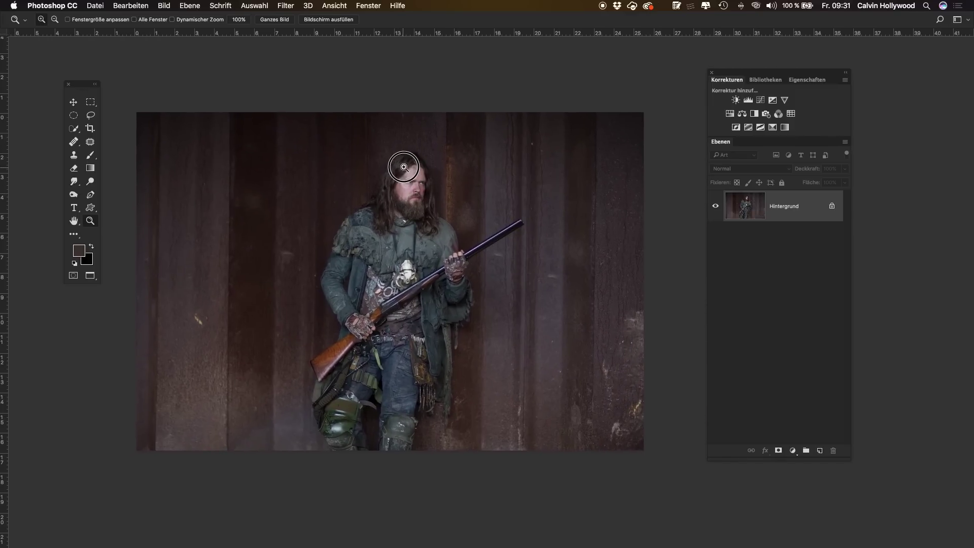
{"action": "key", "text": "c"}
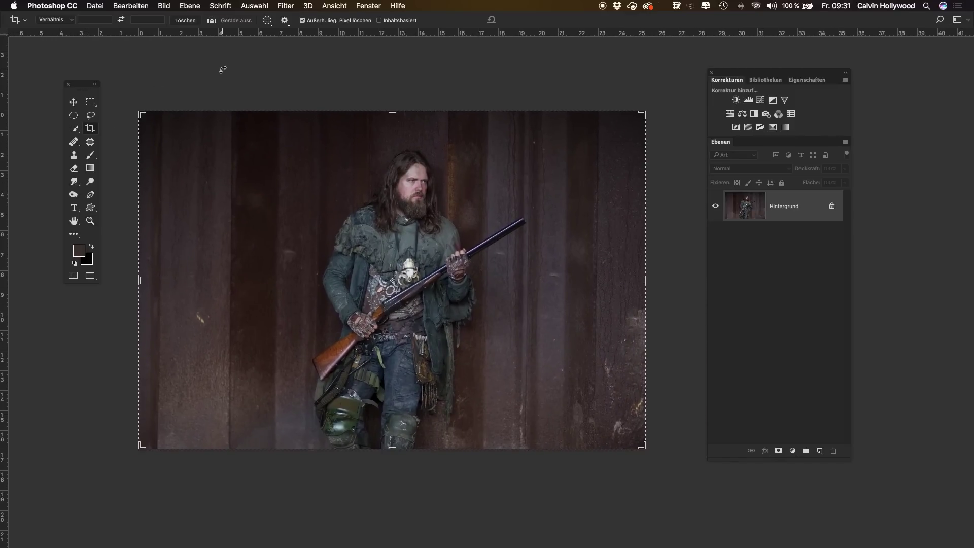
Crop the duplicate to a 16:9 ratio, positioning the man and shotgun in frame.
{"action": "left_click", "coordinate": [96, 20]}
{"action": "type", "text": "16"}
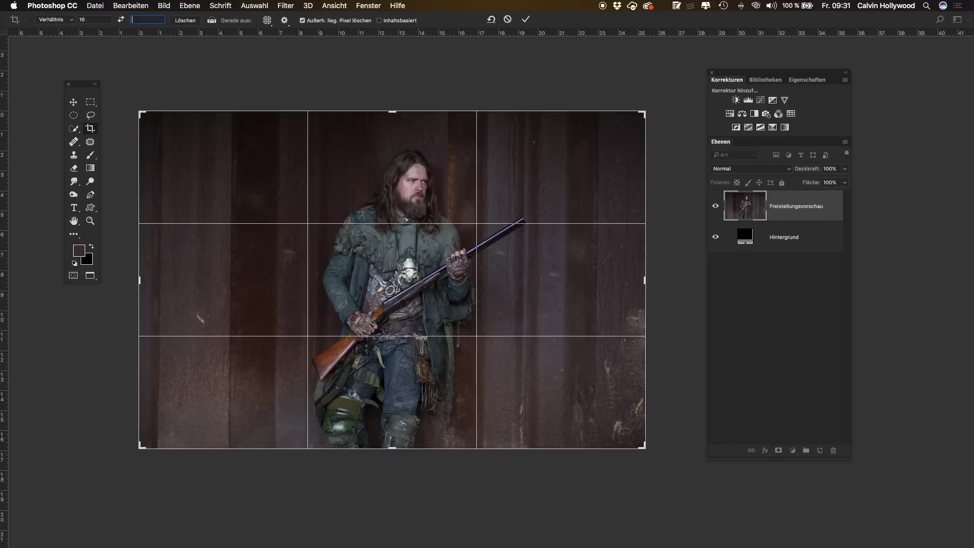
{"action": "key", "text": "Tab"}
{"action": "type", "text": "9"}
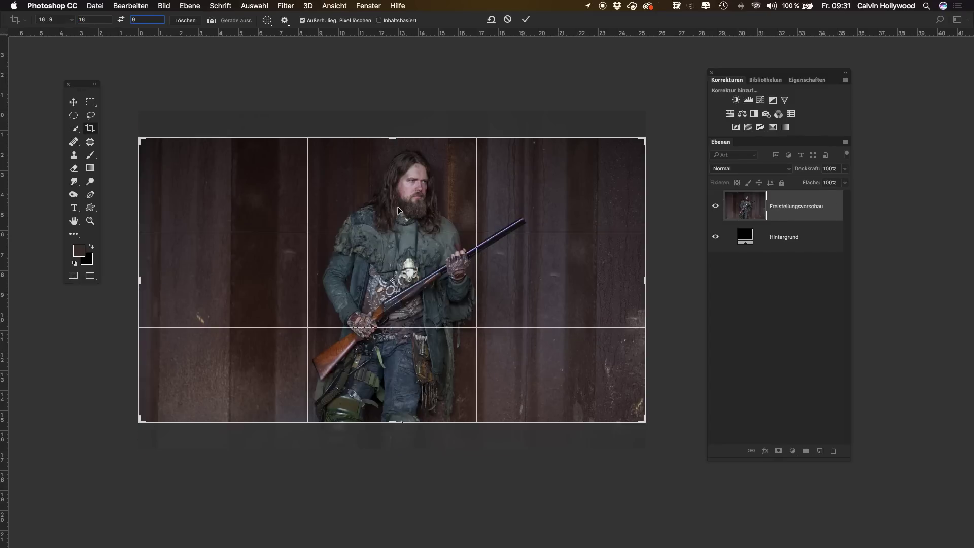
{"action": "left_click_drag", "start_coordinate": [398, 209], "coordinate": [398, 205]}
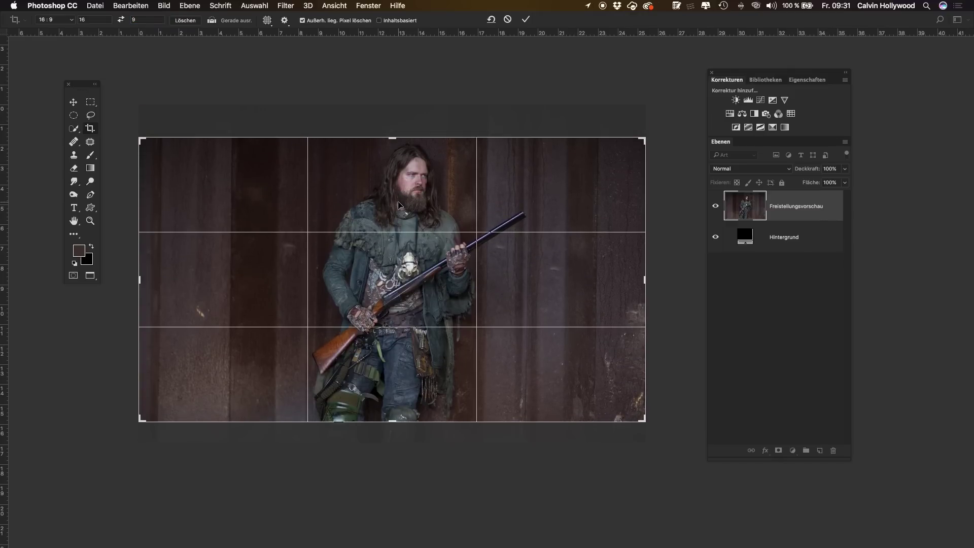
{"action": "key", "text": "Return"}
{"action": "left_click_drag", "start_coordinate": [524, 255], "coordinate": [448, 244]}
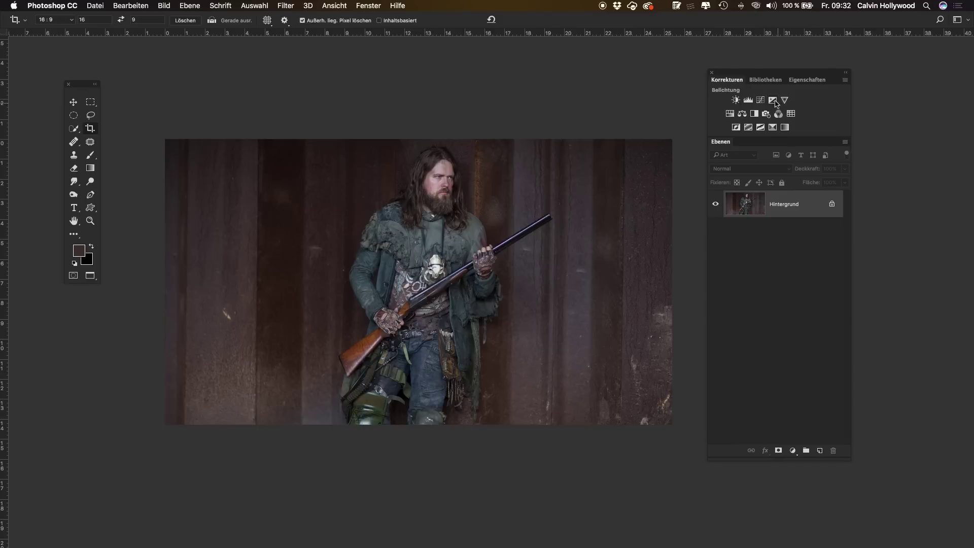
Add a Color Balance layer with midtones at Red +46, Magenta −8, Yellow −58.
{"action": "left_click", "coordinate": [742, 114]}
{"action": "left_click_drag", "start_coordinate": [741, 76], "coordinate": [768, 39]}
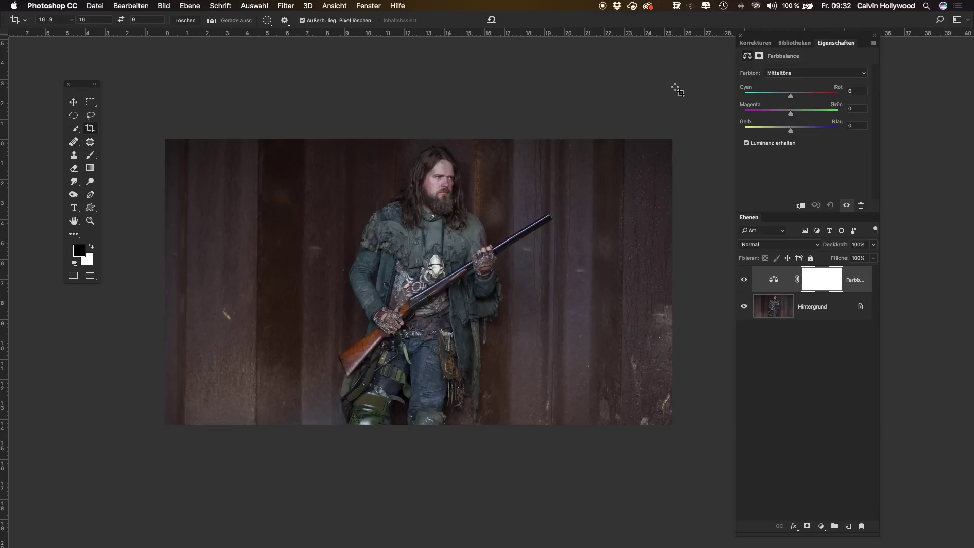
{"action": "left_click_drag", "start_coordinate": [791, 130], "coordinate": [778, 130]}
{"action": "mouse_move", "coordinate": [790, 96]}
{"action": "left_mouse_down"}
{"action": "mouse_move", "coordinate": [813, 96]}
{"action": "mouse_move", "coordinate": [763, 130]}
{"action": "left_mouse_up"}
{"action": "left_click", "coordinate": [754, 42]}
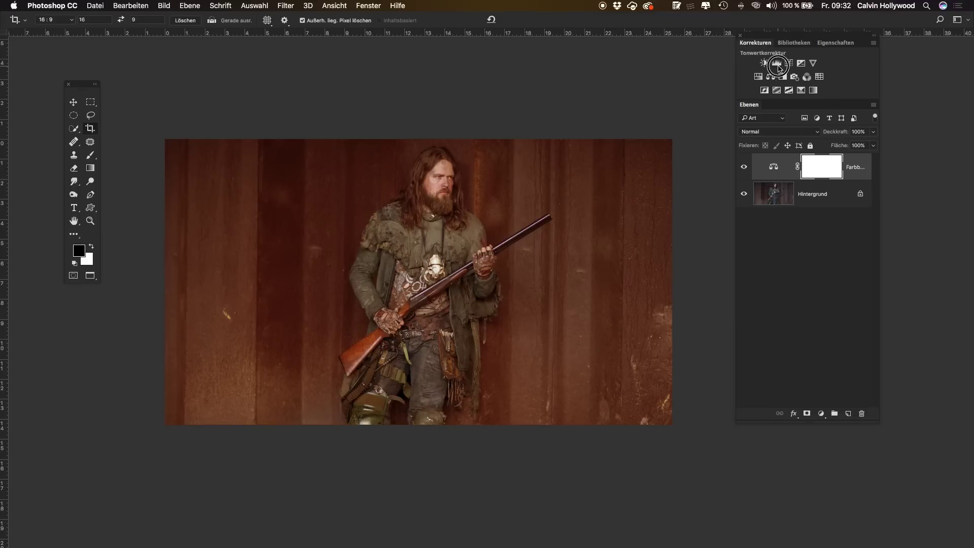
Add a Levels layer with white input at 210 and midtone at 0.80.
{"action": "left_click", "coordinate": [776, 63]}
{"action": "left_click_drag", "start_coordinate": [843, 144], "coordinate": [801, 145]}
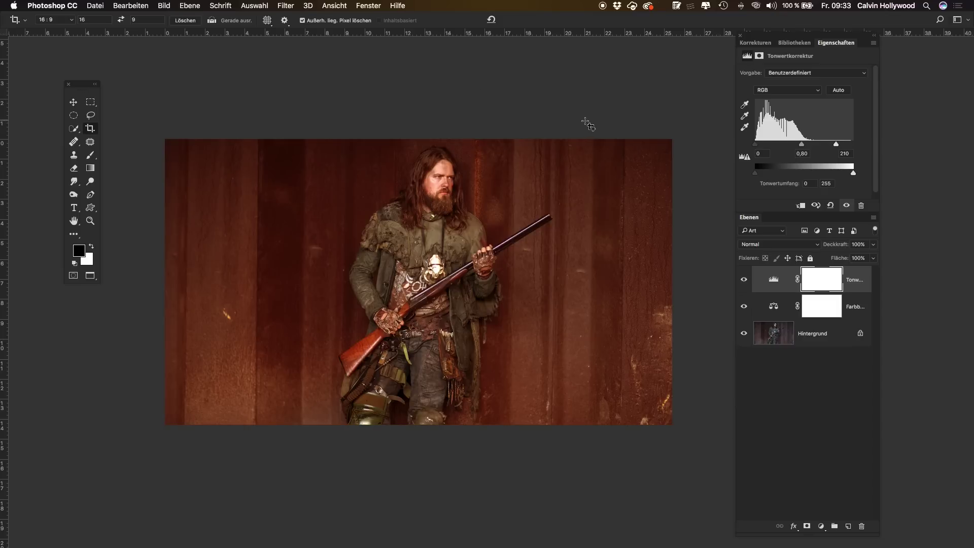
{"action": "left_click", "coordinate": [772, 307]}
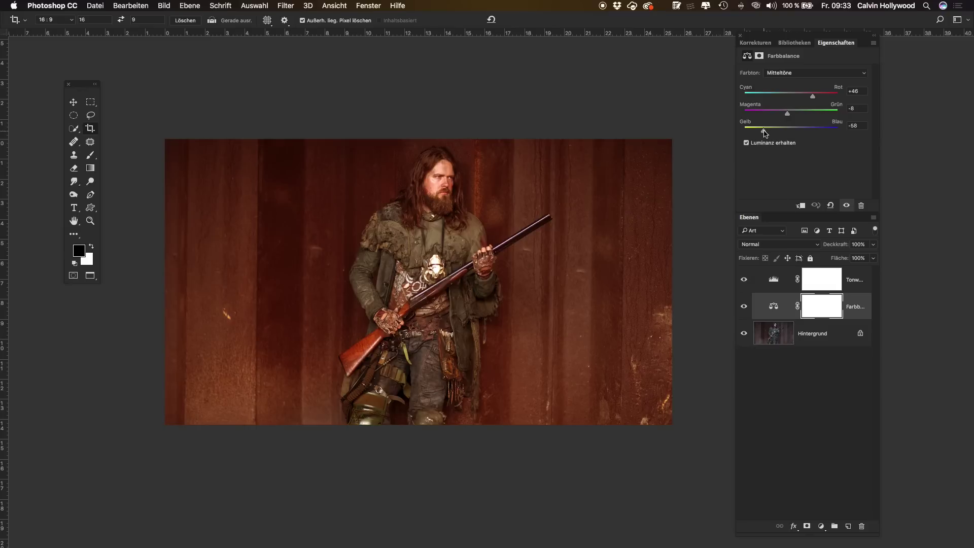
Retune the Color Balance midtones to −35 cyan, +35 green and +32 blue.
{"action": "left_click_drag", "start_coordinate": [765, 131], "coordinate": [805, 131]}
{"action": "mouse_move", "coordinate": [811, 96]}
{"action": "left_mouse_down"}
{"action": "mouse_move", "coordinate": [773, 93]}
{"action": "mouse_move", "coordinate": [807, 114]}
{"action": "left_mouse_up"}
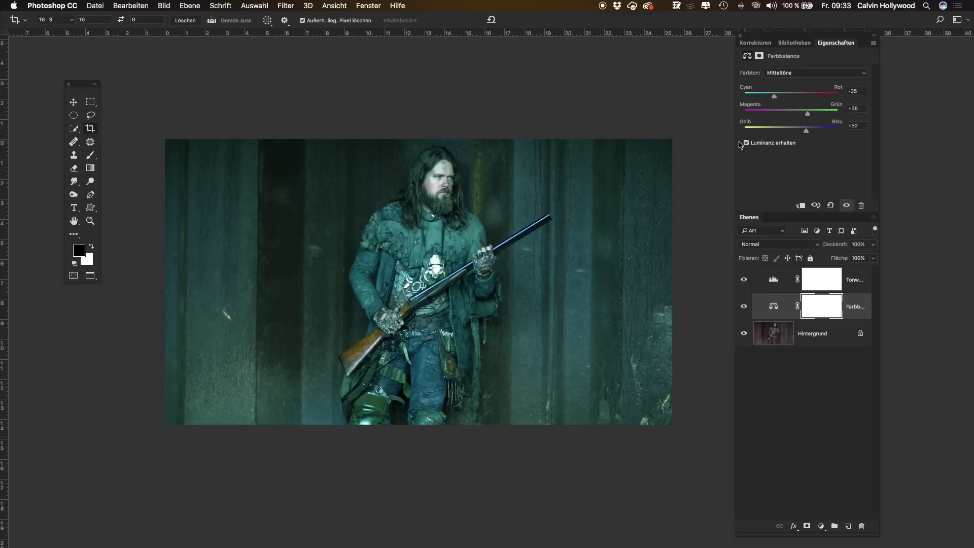
Toggle Color Balance and Levels visibility to compare, then add a Curves layer.
{"action": "left_click", "coordinate": [743, 307]}
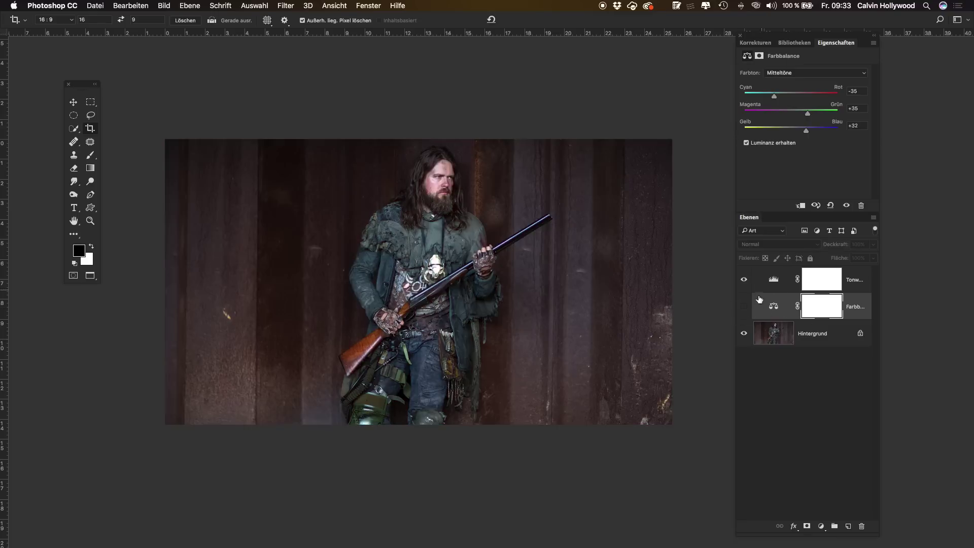
{"action": "left_click", "coordinate": [743, 307]}
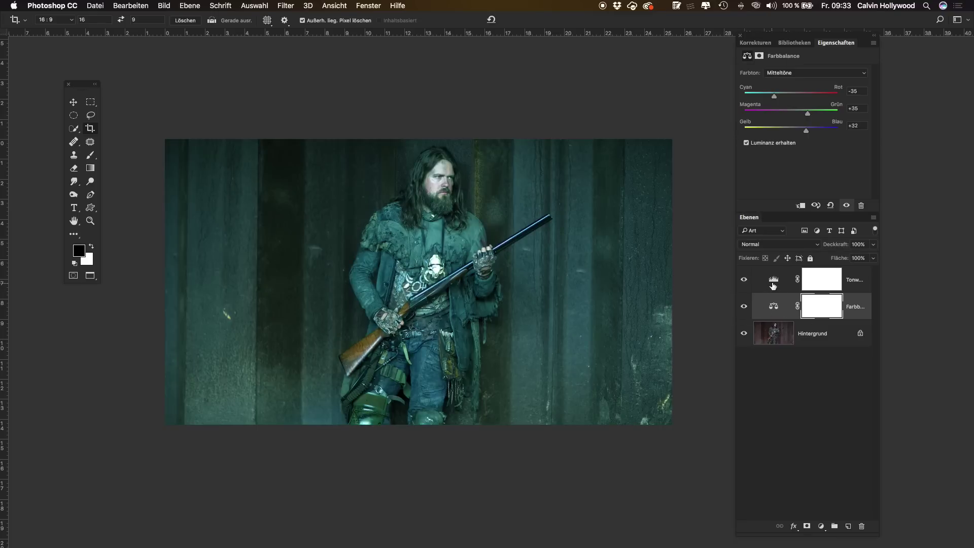
{"action": "left_click", "coordinate": [743, 280]}
{"action": "left_click", "coordinate": [774, 278]}
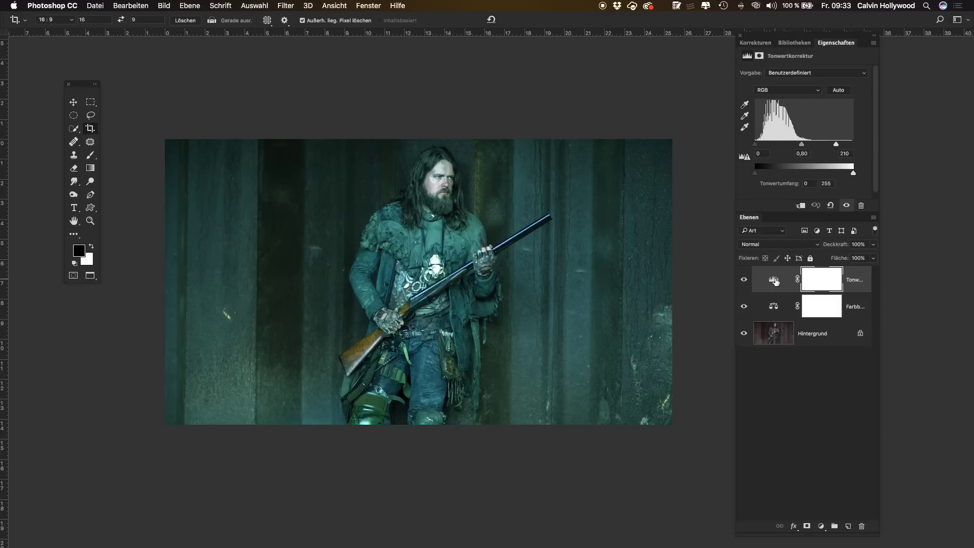
{"action": "left_click", "coordinate": [755, 43]}
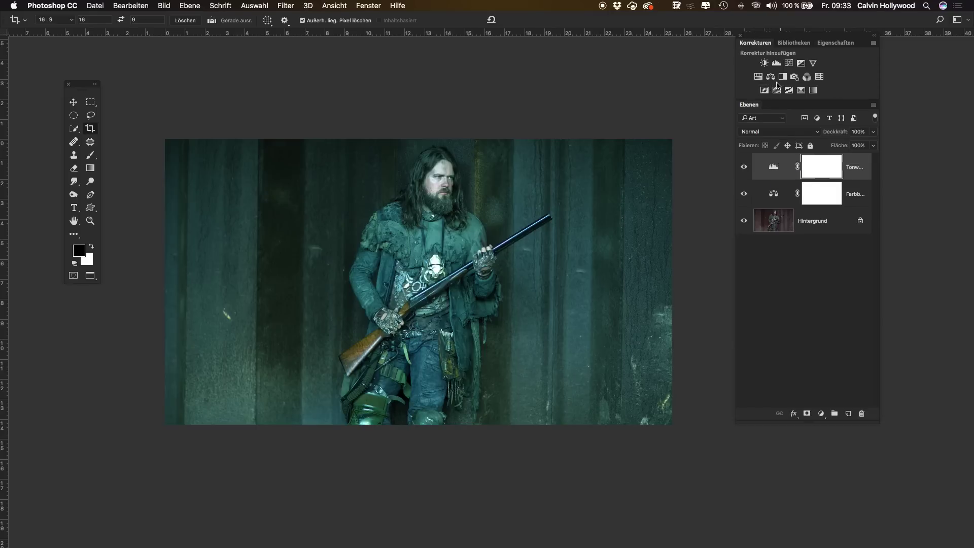
{"action": "left_click", "coordinate": [789, 63]}
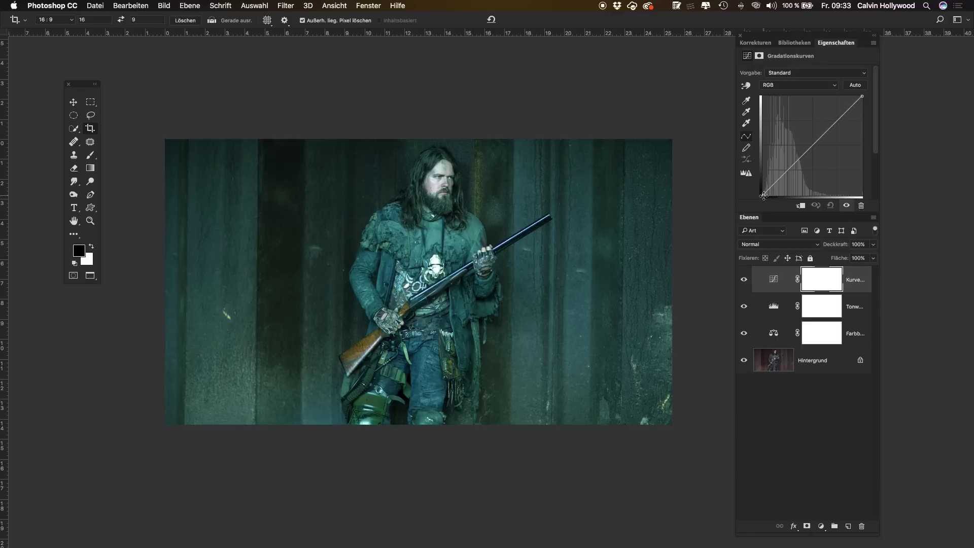
Shape the RGB curve by lifting the black point and pulling the midtones down.
{"action": "left_click_drag", "start_coordinate": [763, 195], "coordinate": [763, 184]}
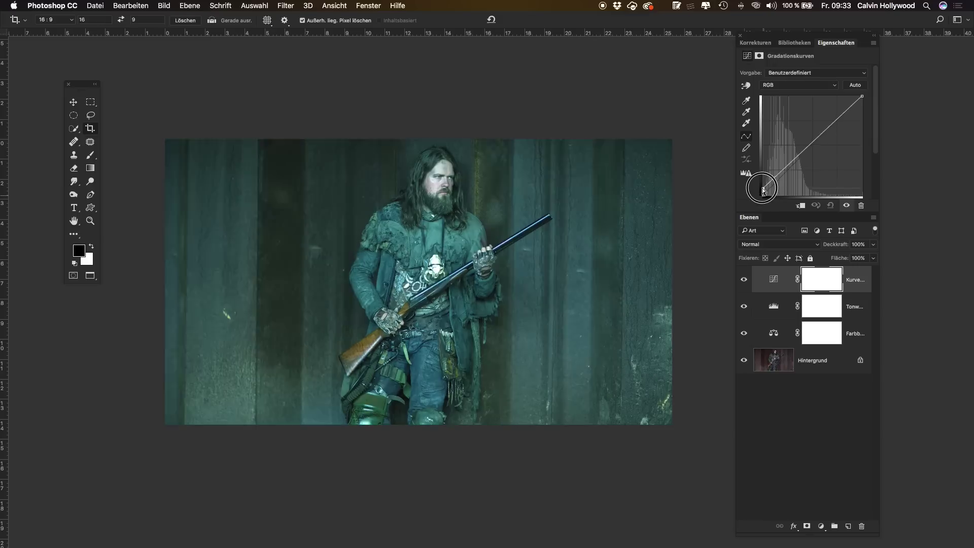
{"action": "mouse_move", "coordinate": [776, 172]}
{"action": "left_mouse_down"}
{"action": "mouse_move", "coordinate": [780, 181]}
{"action": "mouse_move", "coordinate": [813, 147]}
{"action": "left_mouse_up"}
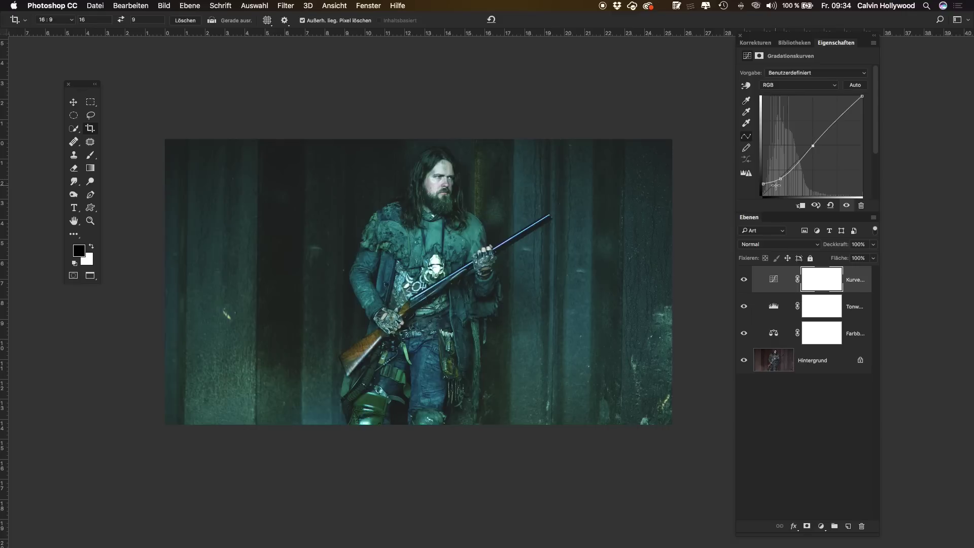
{"action": "left_click_drag", "start_coordinate": [762, 184], "coordinate": [760, 190]}
{"action": "left_click_drag", "start_coordinate": [759, 187], "coordinate": [759, 187]}
Weaken the Color Balance layer's opacity and toggle Levels and Curves visibility to compare.
{"action": "left_click", "coordinate": [766, 341]}
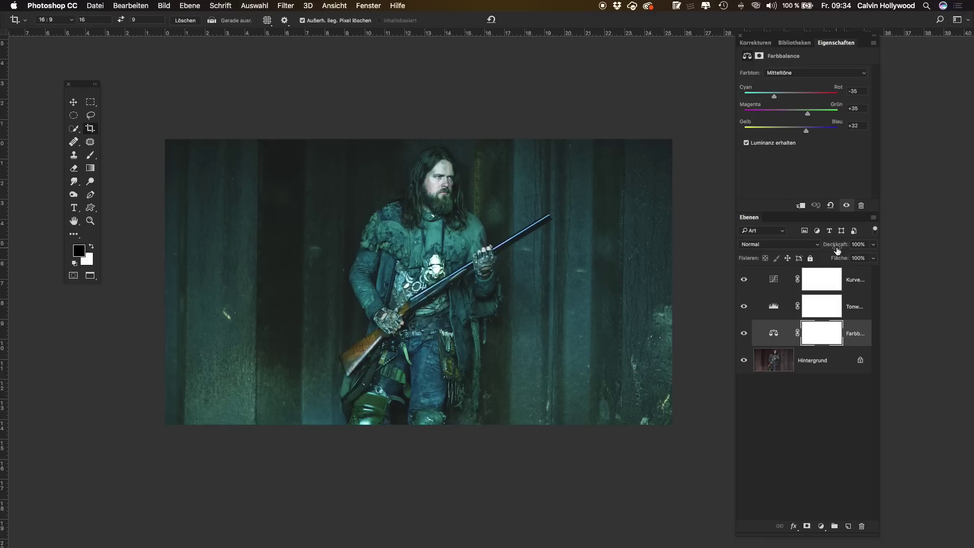
{"action": "mouse_move", "coordinate": [835, 244]}
{"action": "left_mouse_down"}
{"action": "mouse_move", "coordinate": [726, 245]}
{"action": "mouse_move", "coordinate": [760, 241]}
{"action": "left_mouse_up"}
{"action": "left_click", "coordinate": [744, 307]}
{"action": "left_click", "coordinate": [743, 282]}
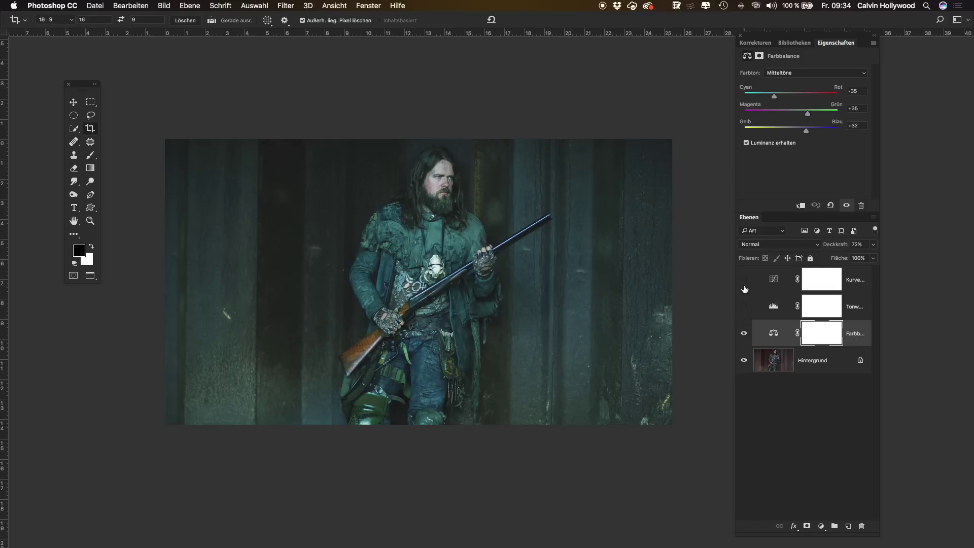
{"action": "left_click", "coordinate": [744, 307]}
Show the Curves layer again and lower its opacity to 80%.
{"action": "left_click", "coordinate": [743, 281]}
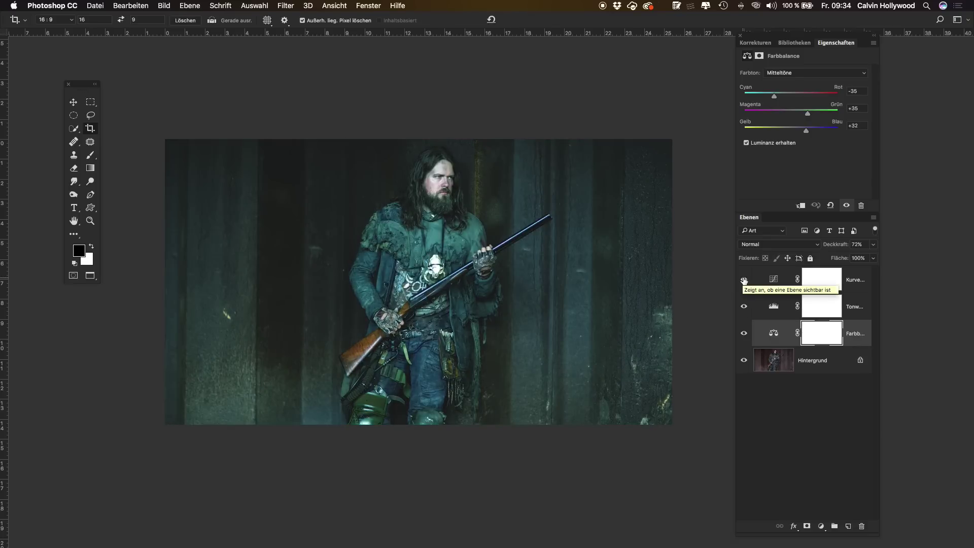
{"action": "left_click", "coordinate": [774, 280]}
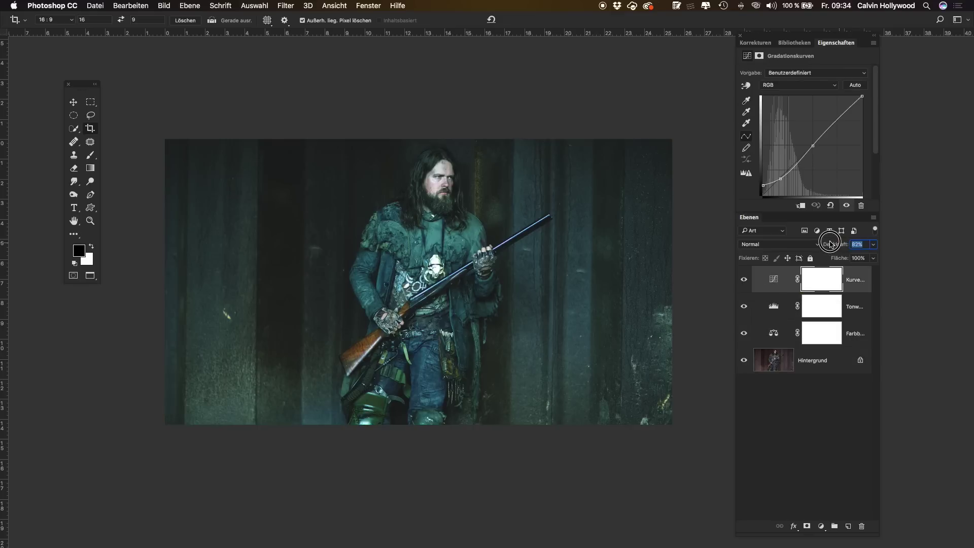
{"action": "left_click_drag", "start_coordinate": [839, 245], "coordinate": [830, 245]}
Create a new empty layer set to Weiches Licht (Soft Light) blending.
{"action": "left_click", "coordinate": [848, 527]}
{"action": "key", "text": "x"}
{"action": "left_click", "coordinate": [762, 244]}
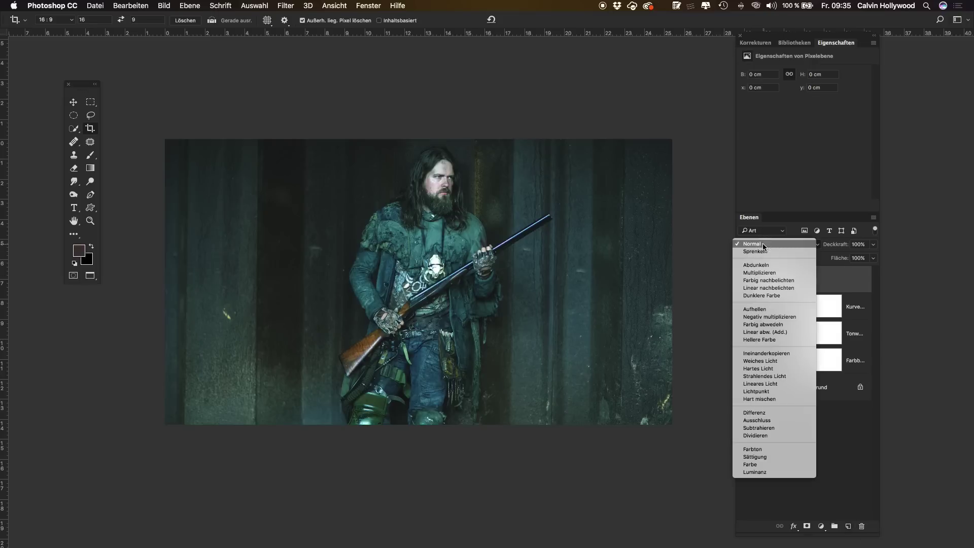
{"action": "key", "text": "Return"}
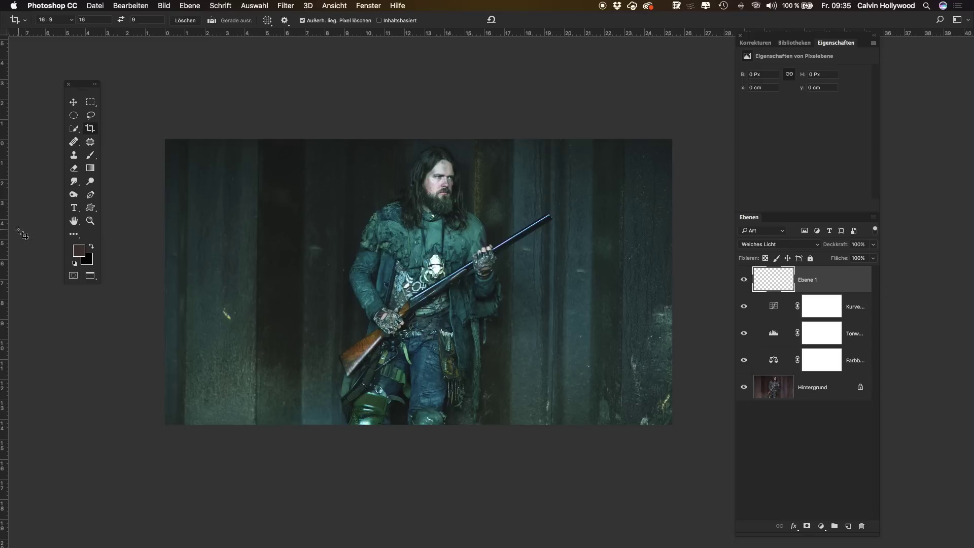
Set up a soft black brush at 18% opacity and 1860 px size.
{"action": "left_click", "coordinate": [75, 263]}
{"action": "left_click", "coordinate": [89, 247]}
{"action": "left_click", "coordinate": [90, 247]}
{"action": "left_click", "coordinate": [90, 155]}
{"action": "key", "text": "1"}
{"action": "key", "text": "8"}
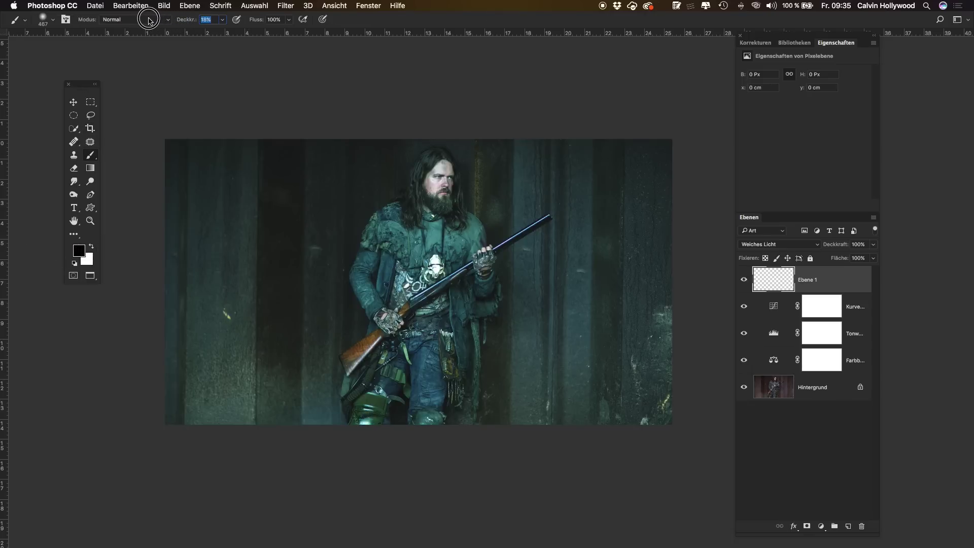
{"action": "right_click", "coordinate": [564, 282]}
{"action": "left_click_drag", "start_coordinate": [683, 240], "coordinate": [687, 239]}
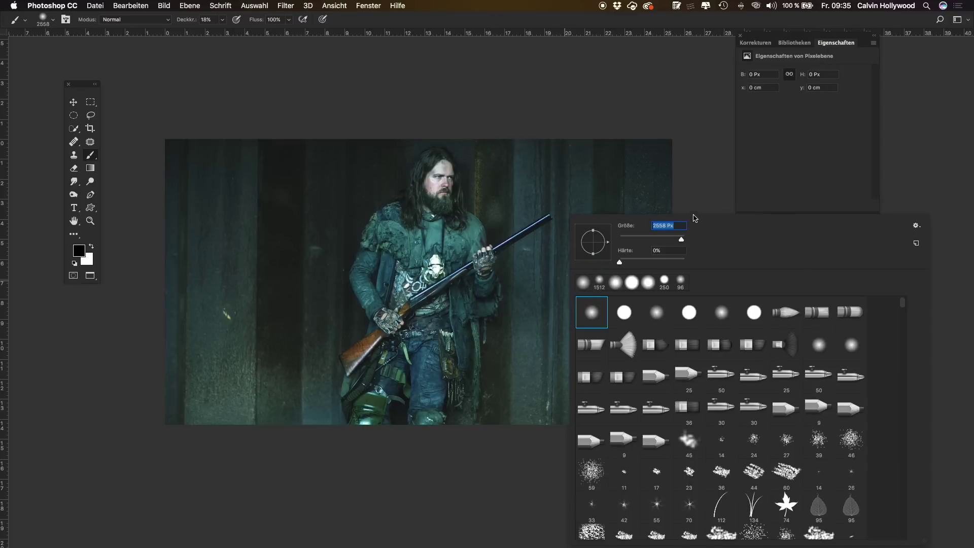
{"action": "left_click_drag", "start_coordinate": [682, 239], "coordinate": [680, 239]}
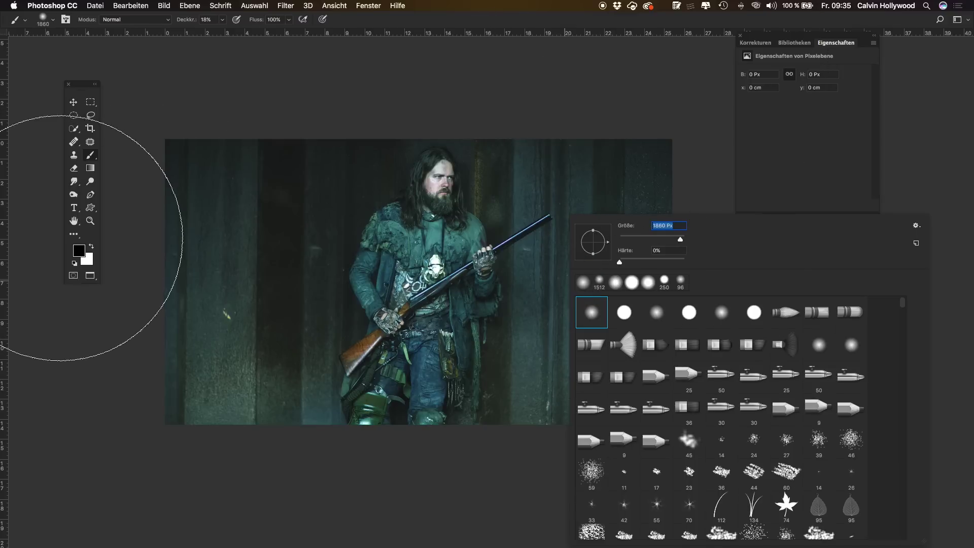
{"action": "key", "text": "Return"}
Paint black strokes on the lower and right areas, then white at 9%, comparing the result.
{"action": "left_click_drag", "start_coordinate": [264, 447], "coordinate": [646, 434]}
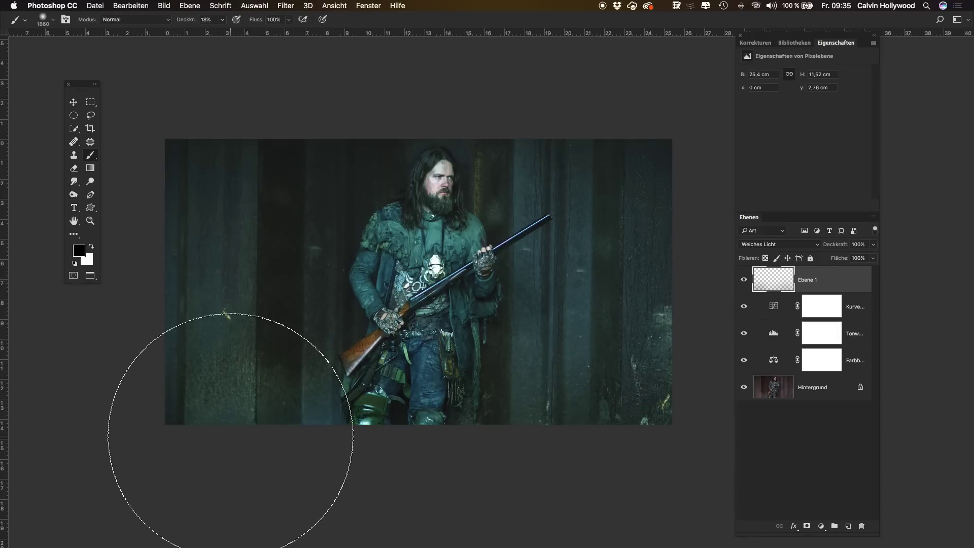
{"action": "mouse_move", "coordinate": [585, 406]}
{"action": "left_mouse_down"}
{"action": "mouse_move", "coordinate": [228, 380]}
{"action": "mouse_move", "coordinate": [592, 423]}
{"action": "left_mouse_up"}
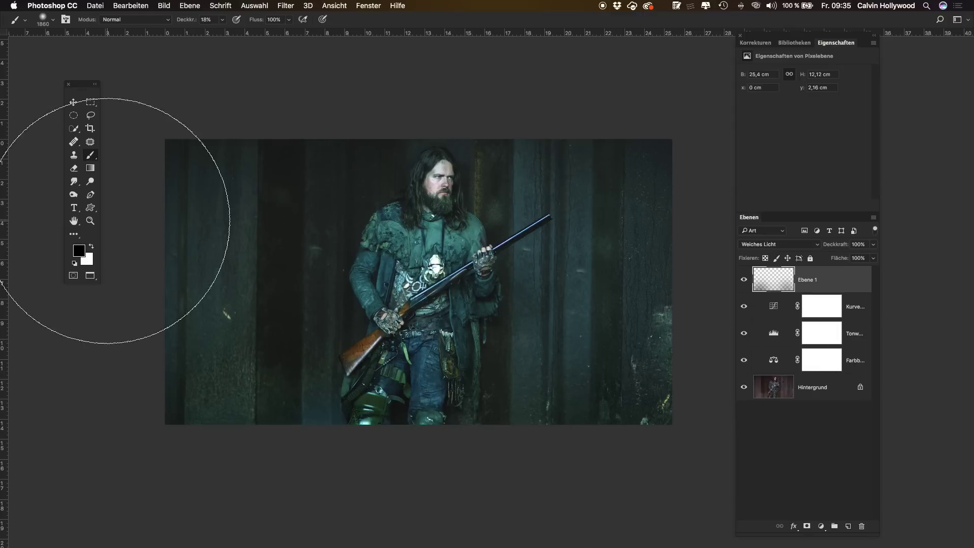
{"action": "left_click", "coordinate": [93, 246]}
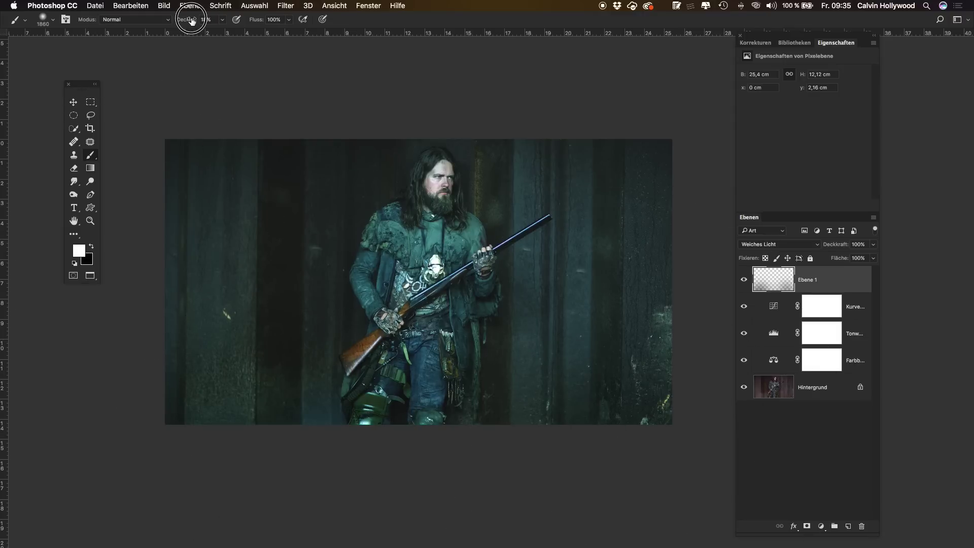
{"action": "left_click_drag", "start_coordinate": [188, 19], "coordinate": [178, 20]}
{"action": "left_click_drag", "start_coordinate": [305, 170], "coordinate": [460, 223]}
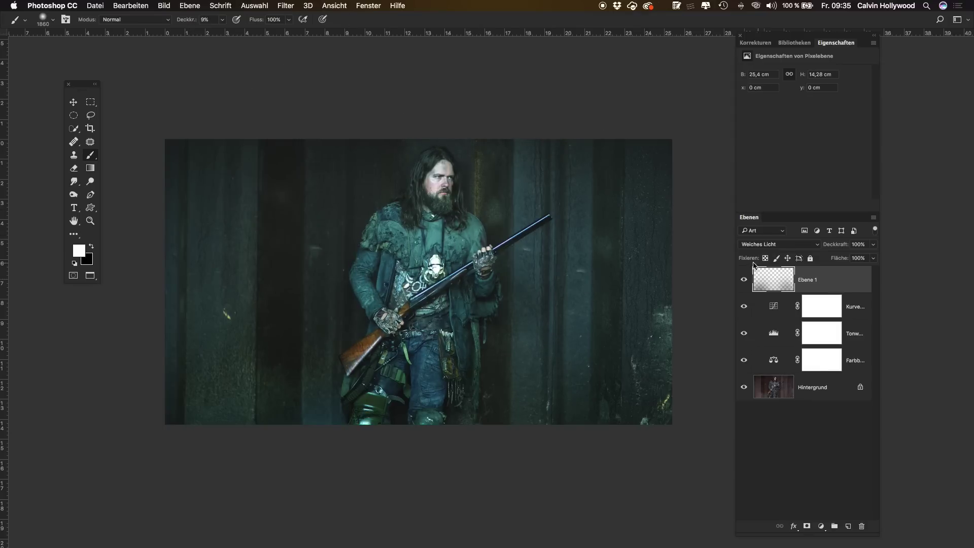
{"action": "left_click", "coordinate": [743, 280]}
{"action": "left_click", "coordinate": [744, 279]}
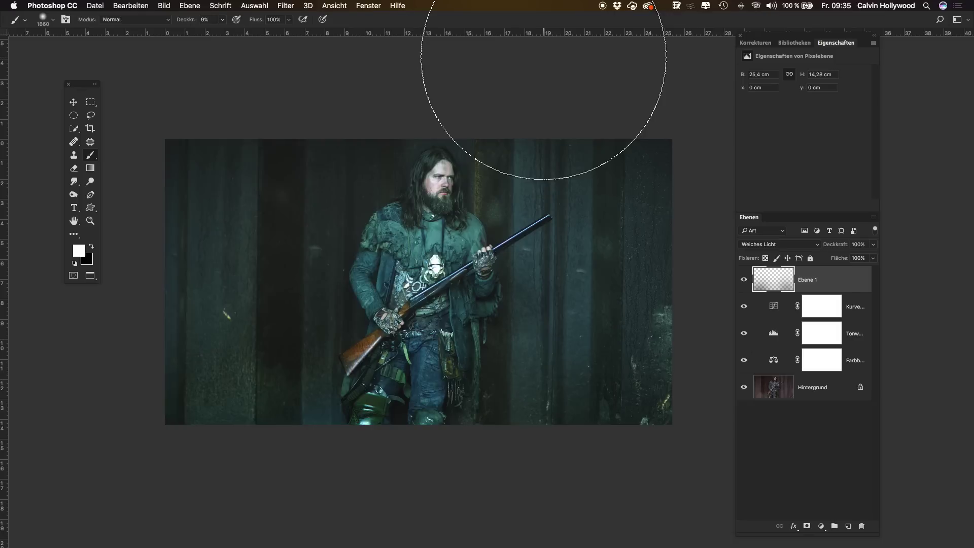
Rename the painted layer Ebene 1 to 'Licht' and flatten the image to one background layer.
{"action": "double_click", "coordinate": [807, 280]}
{"action": "type", "text": "Licht"}
{"action": "key", "text": "Return"}
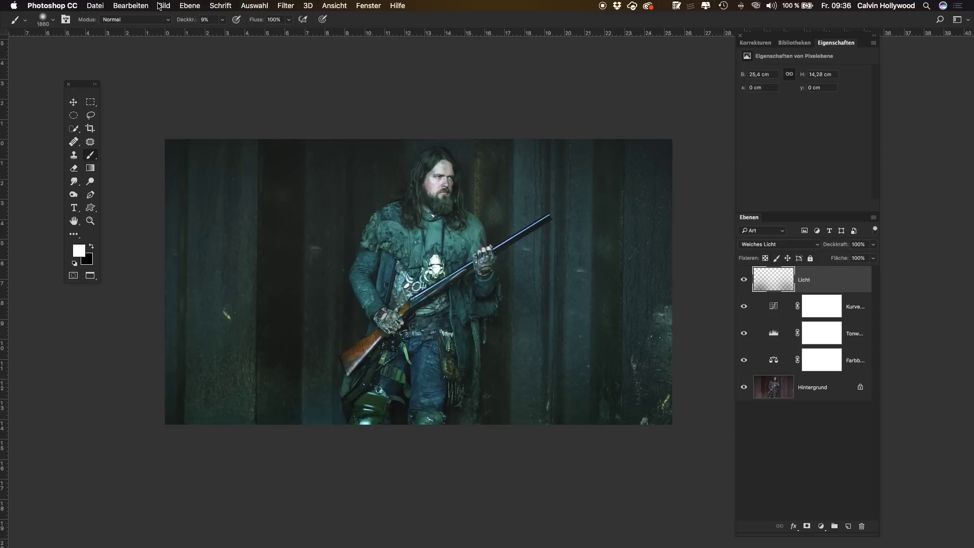
{"action": "left_click", "coordinate": [188, 7]}
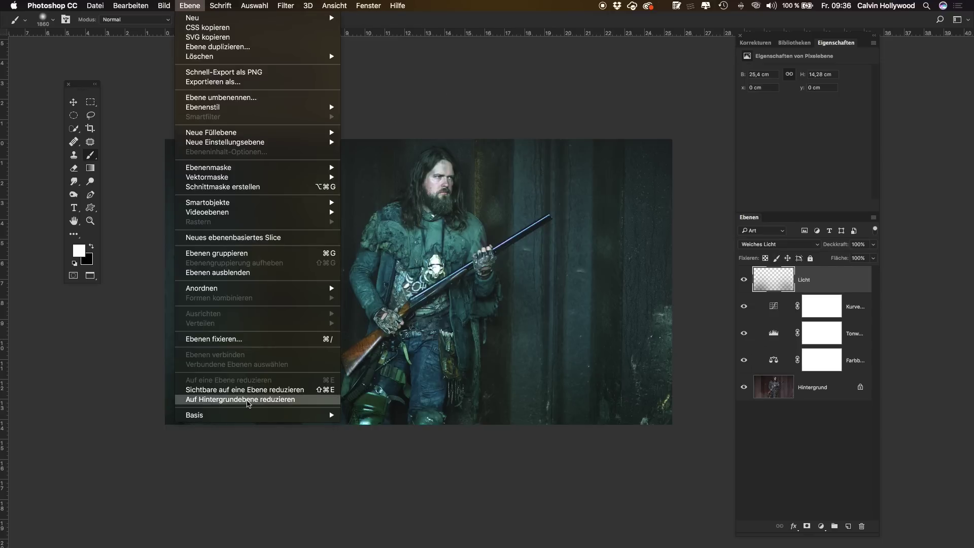
{"action": "left_click", "coordinate": [240, 399]}
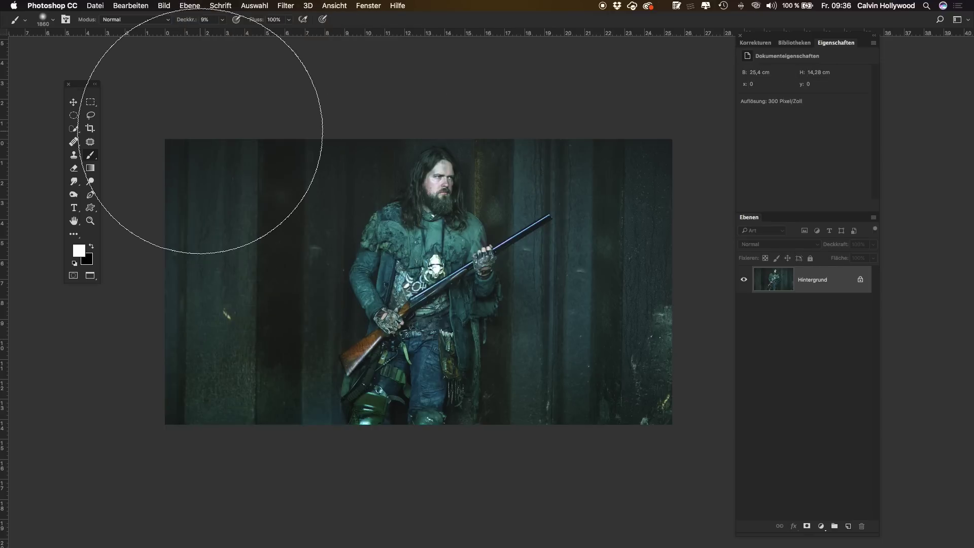
Select the entire image with the rectangular marquee, then deselect it.
{"action": "left_click", "coordinate": [88, 103]}
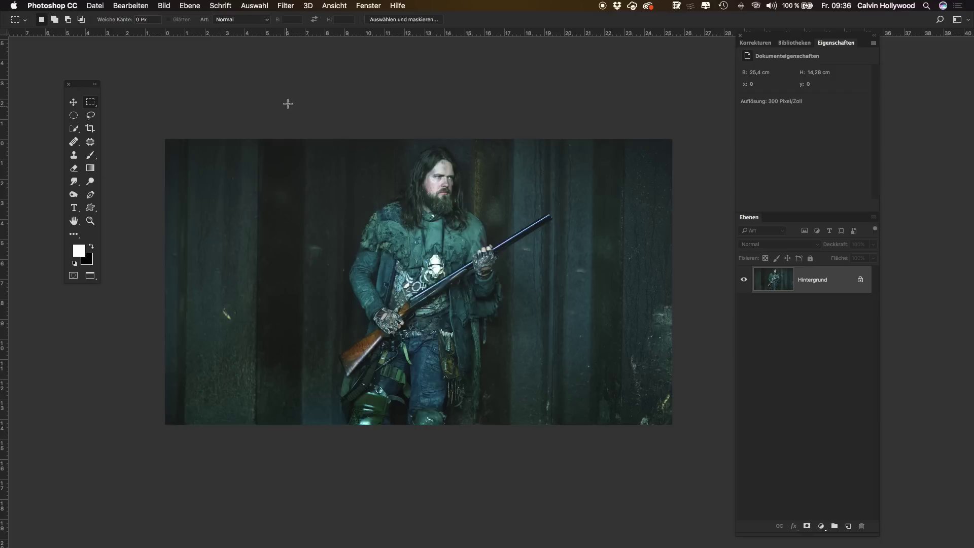
{"action": "left_click", "coordinate": [132, 111]}
{"action": "left_click_drag", "start_coordinate": [132, 112], "coordinate": [662, 438]}
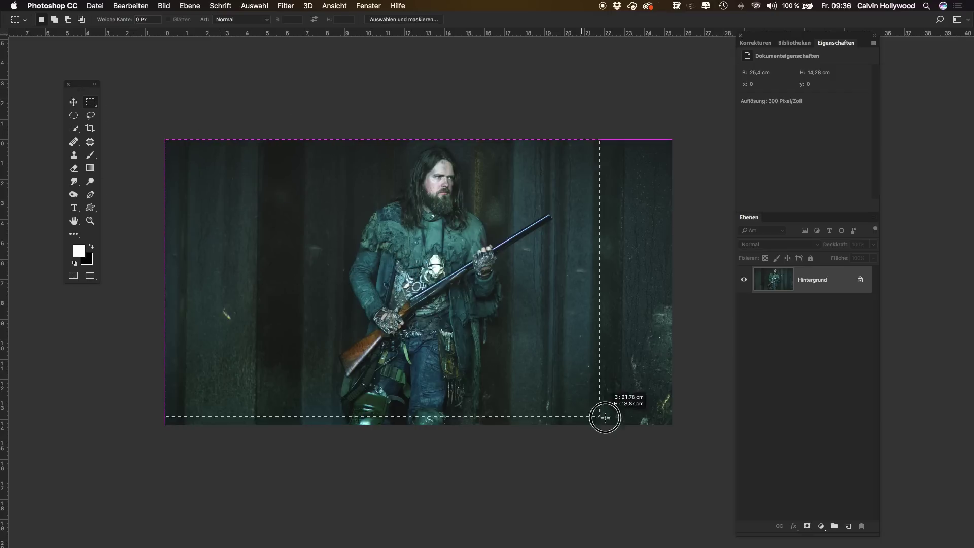
{"action": "left_click_drag", "start_coordinate": [662, 438], "coordinate": [680, 437]}
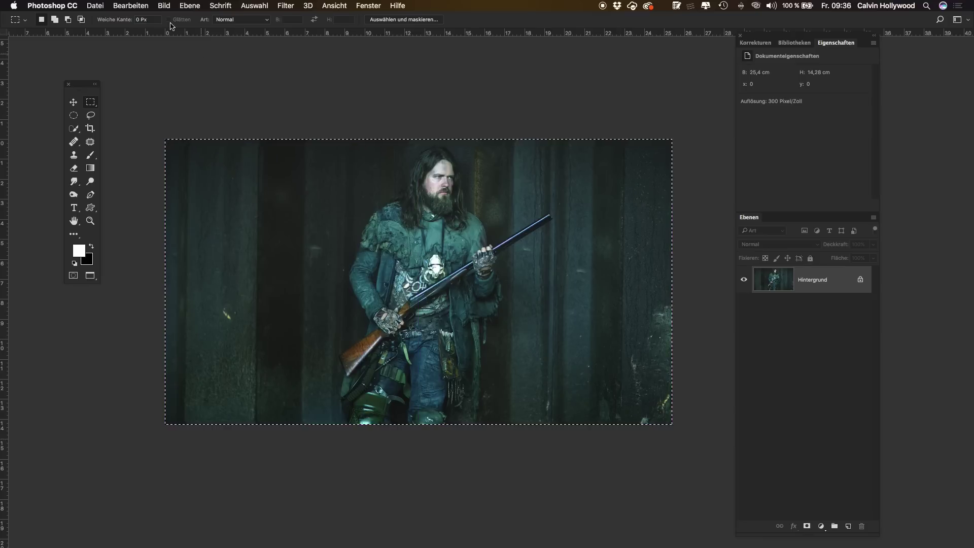
{"action": "left_click", "coordinate": [168, 6]}
{"action": "left_click", "coordinate": [214, 78]}
{"action": "left_click", "coordinate": [274, 81]}
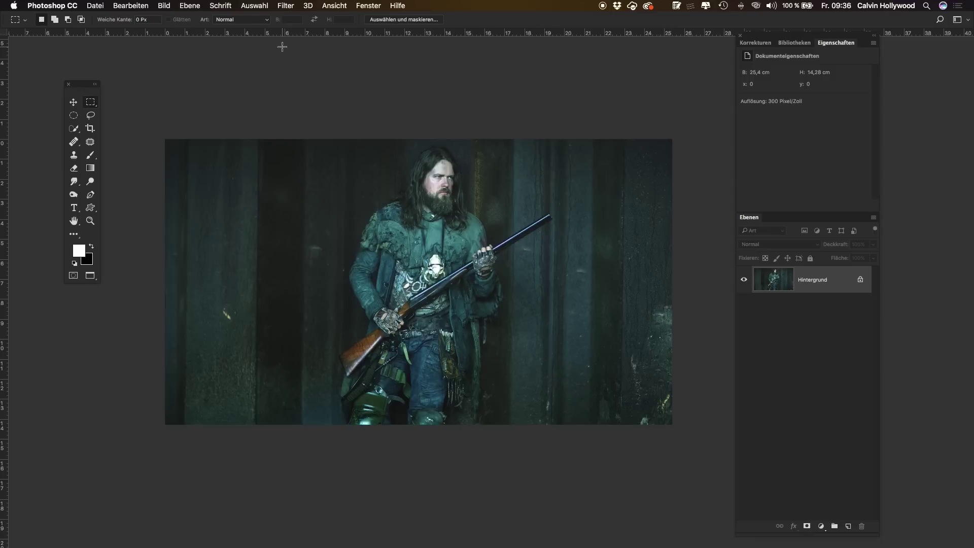
{"action": "left_click", "coordinate": [91, 128]}
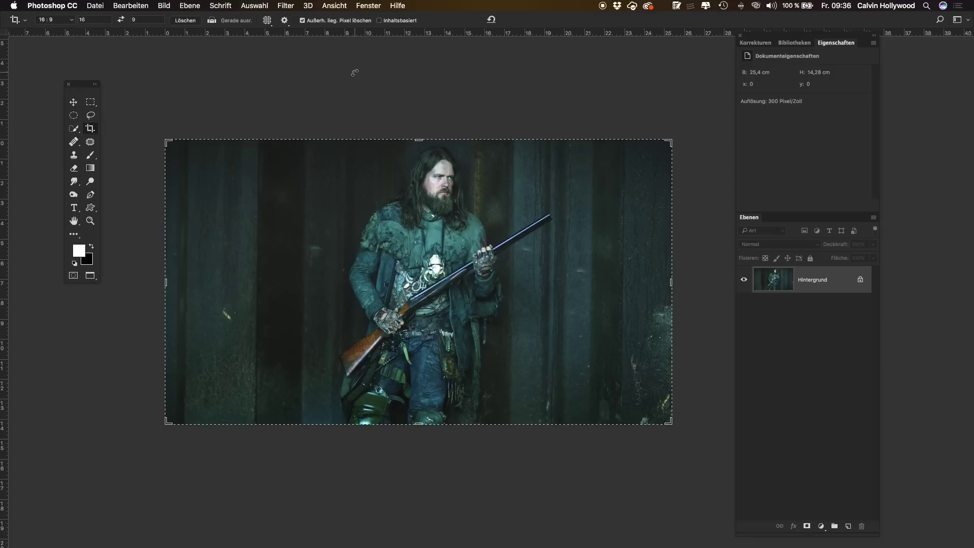
Clear the 16:9 crop ratio and extend the canvas evenly to 25.4 × 20.16 cm, adding black bars top and bottom.
{"action": "left_click", "coordinate": [186, 21]}
{"action": "left_click_drag", "start_coordinate": [421, 140], "coordinate": [419, 122]}
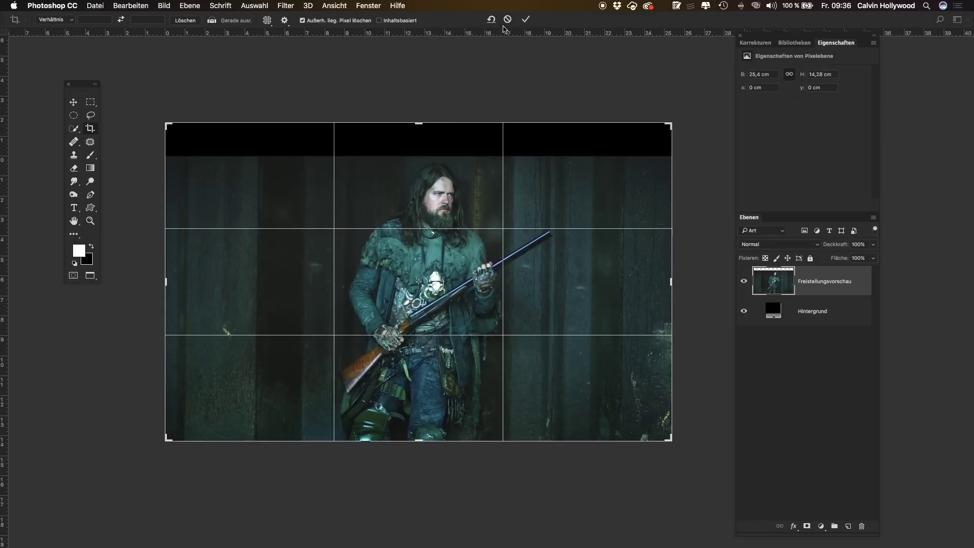
{"action": "left_click", "coordinate": [507, 19]}
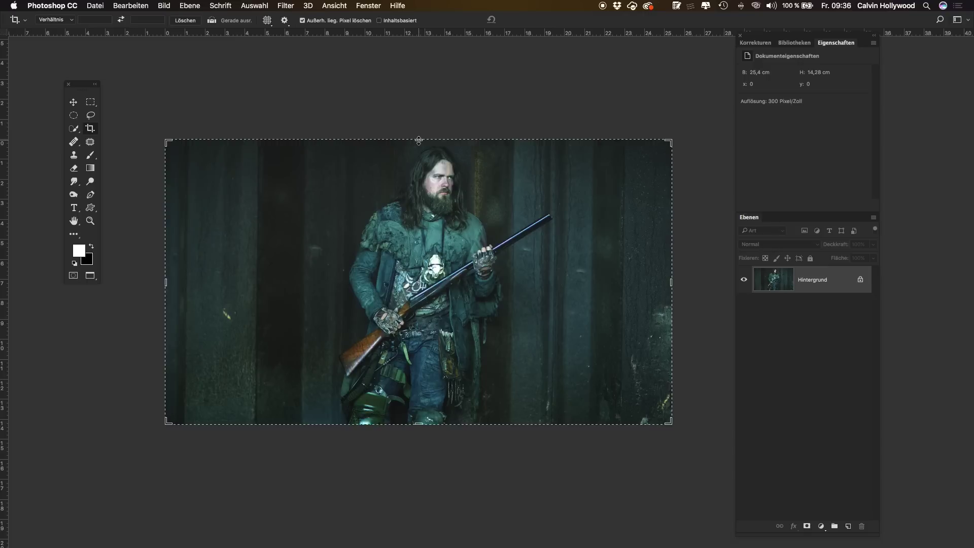
{"action": "left_click_drag", "start_coordinate": [418, 140], "coordinate": [417, 81]}
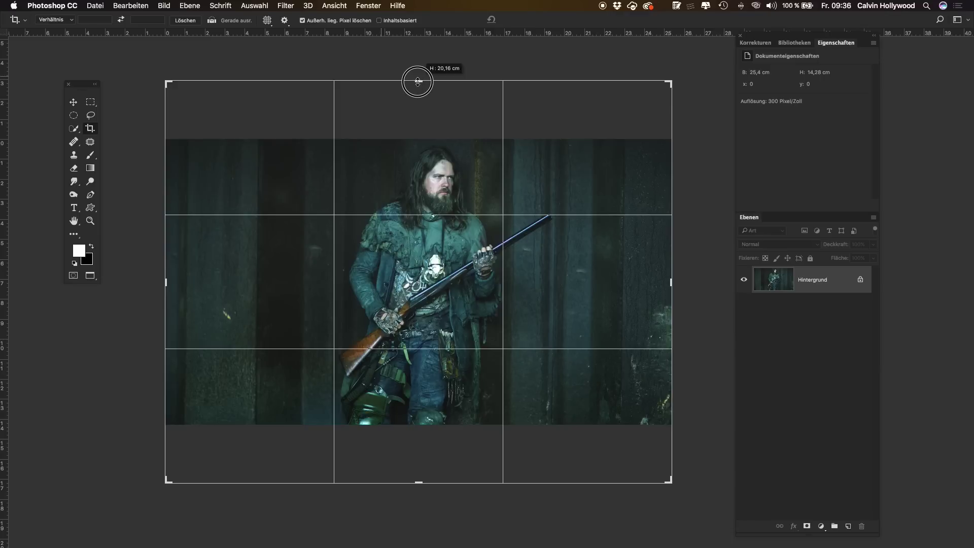
{"action": "left_click_drag", "start_coordinate": [417, 81], "coordinate": [418, 81]}
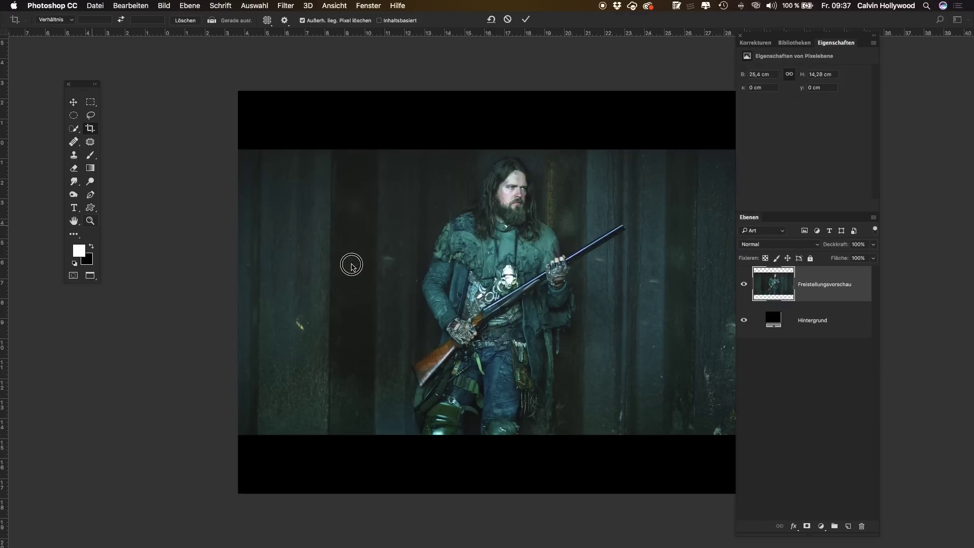
{"action": "key", "text": "Return"}
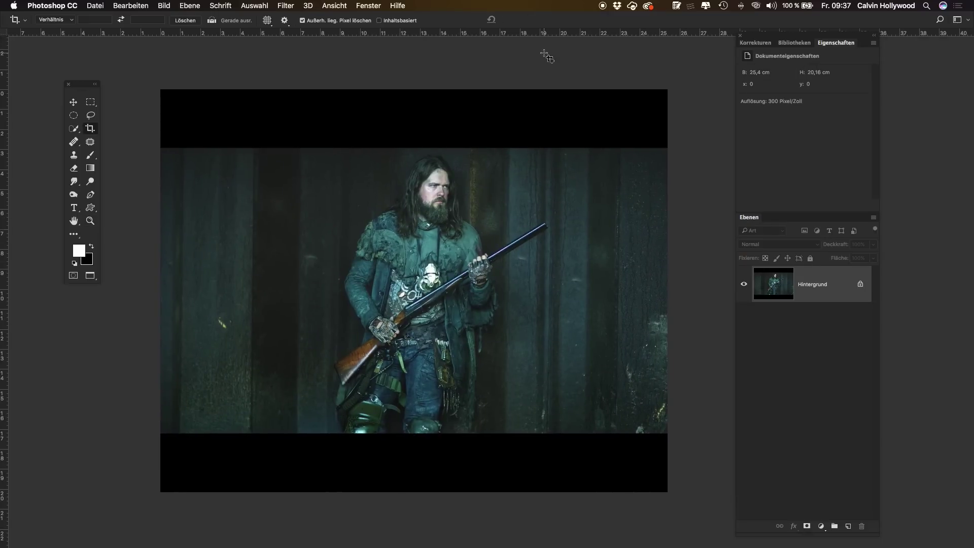
{"action": "left_click", "coordinate": [287, 6]}
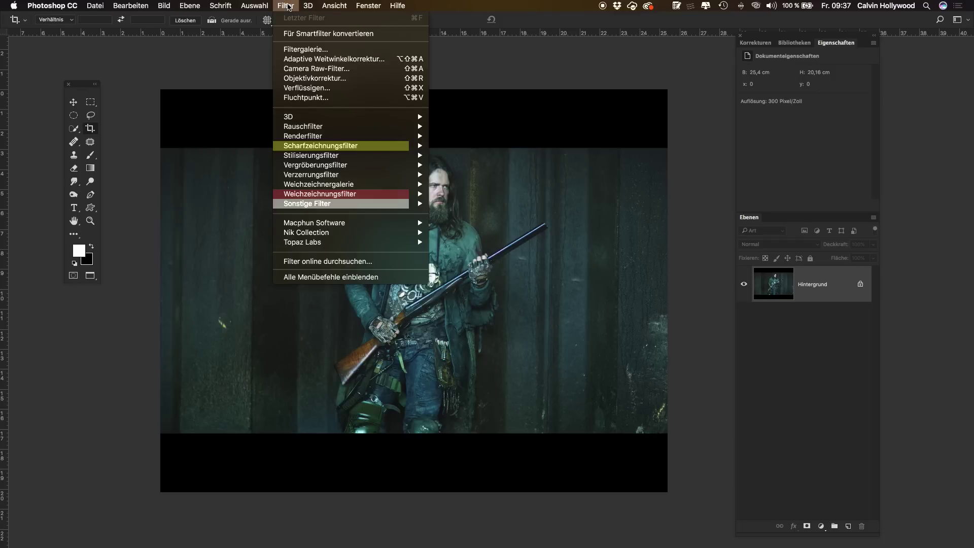
{"action": "mouse_move", "coordinate": [368, 5]}
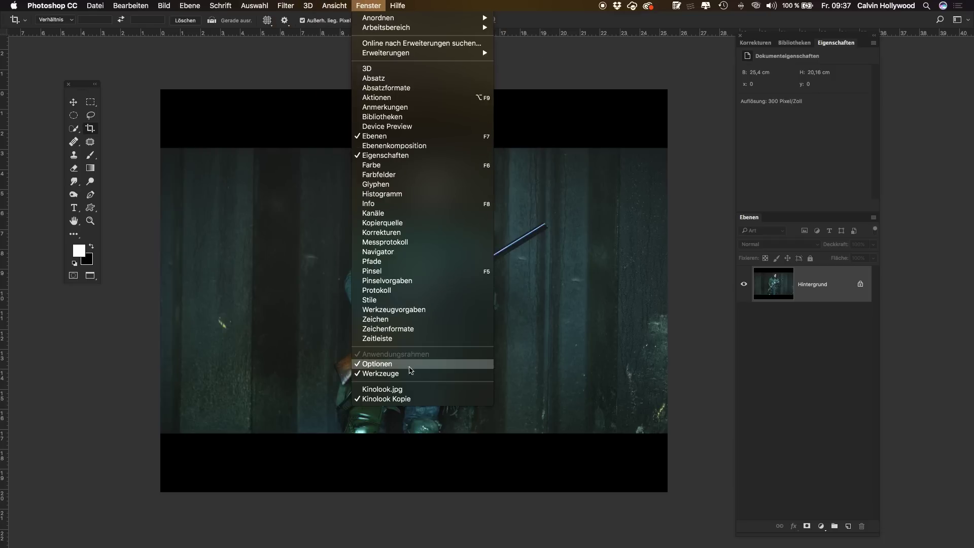
{"action": "left_click", "coordinate": [385, 389]}
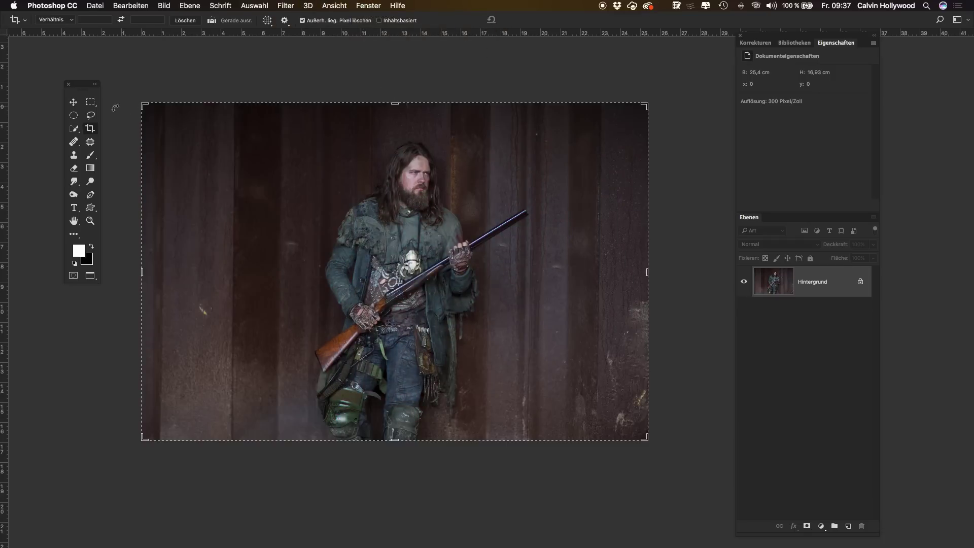
{"action": "left_click", "coordinate": [92, 103]}
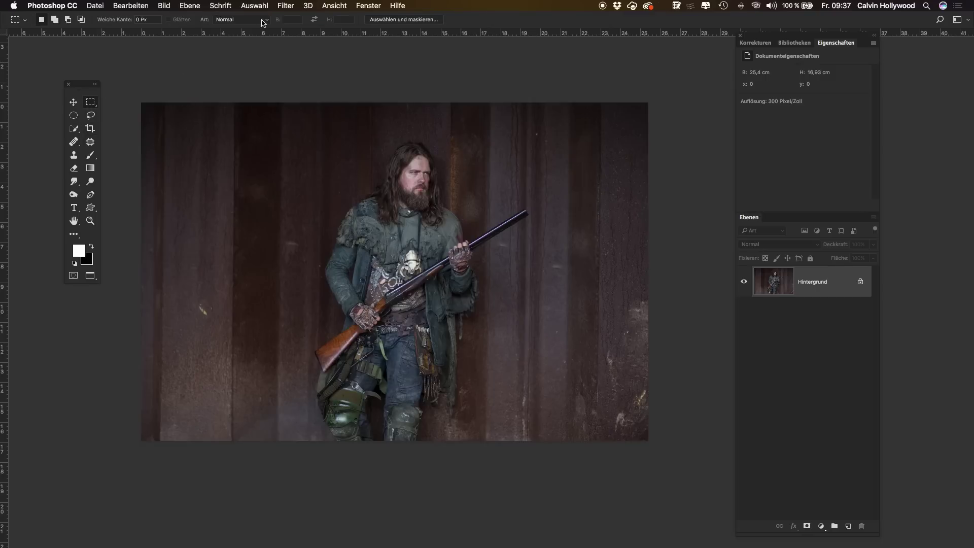
{"action": "left_click", "coordinate": [361, 7]}
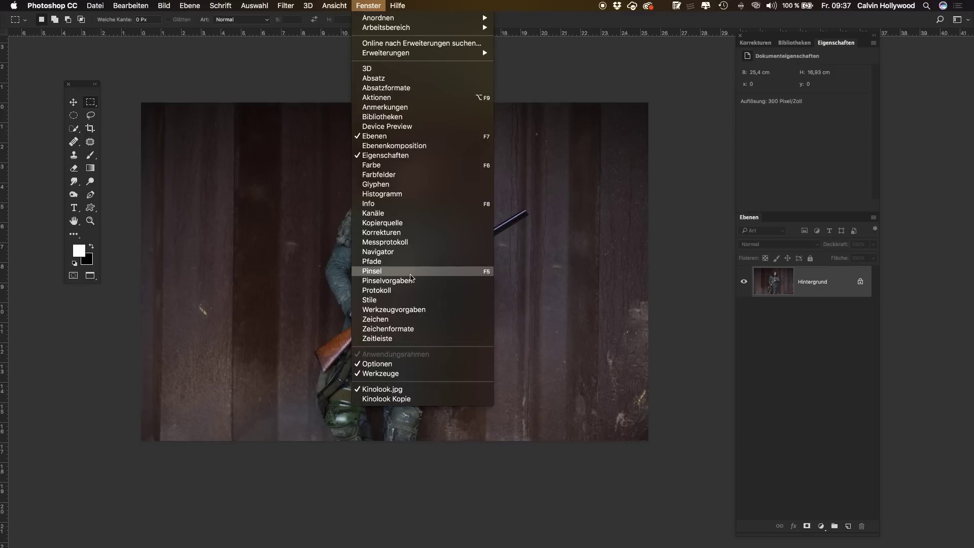
{"action": "left_click", "coordinate": [385, 399]}
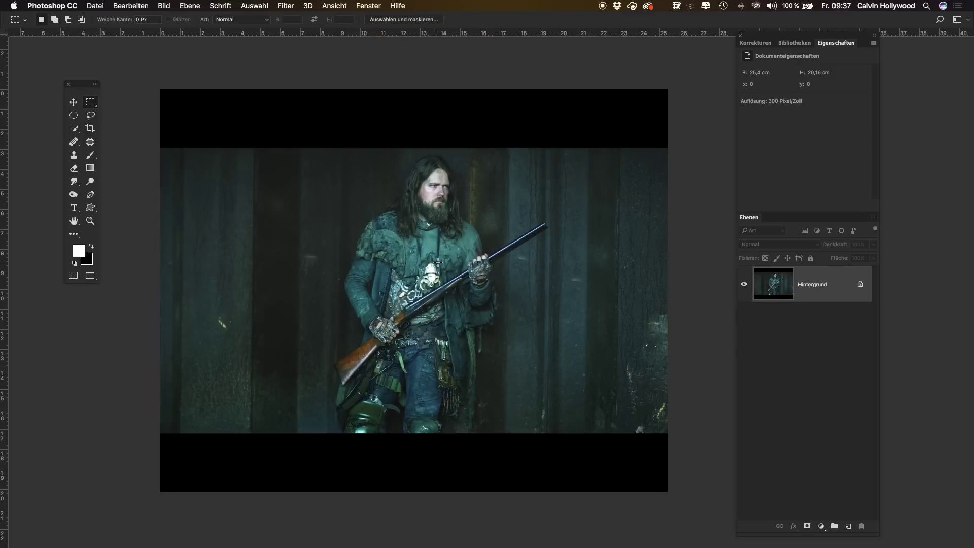